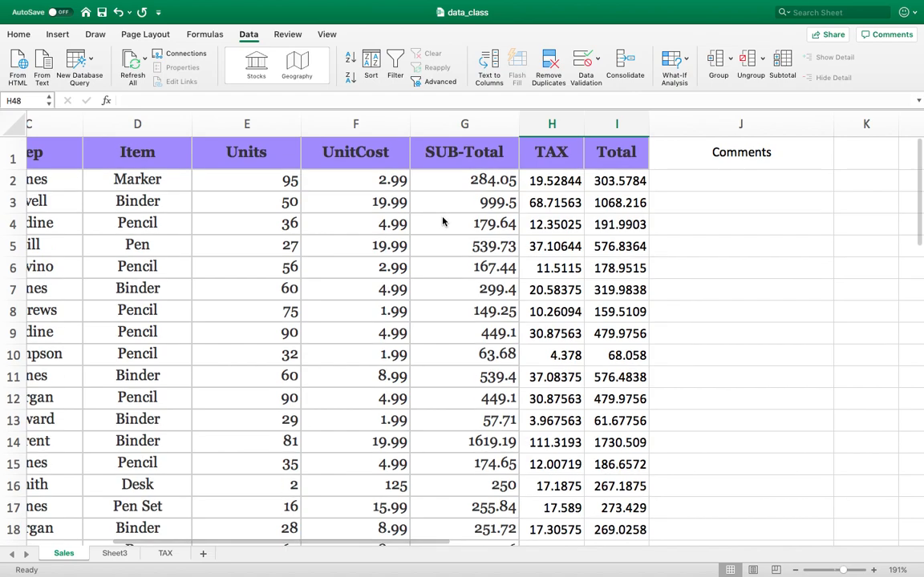
Step: Enter the label "Average" in cell H48, below the Minimum sales label
{"action": "scroll", "coordinate": [443, 222], "scroll_direction": "right", "scroll_amount": 2}
{"action": "scroll", "coordinate": [593, 198], "scroll_direction": "right", "scroll_amount": 1}
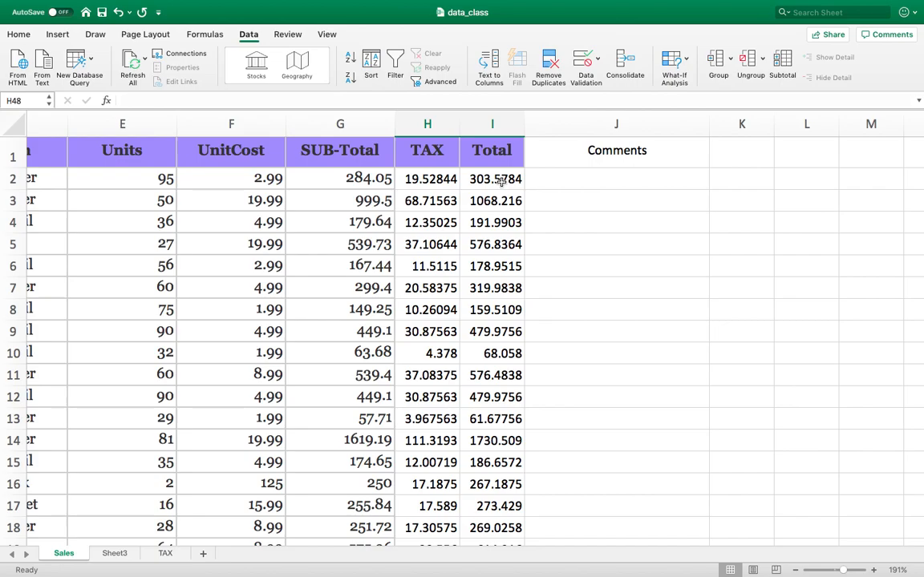
{"action": "scroll", "coordinate": [495, 239], "scroll_direction": "down", "scroll_amount": 10}
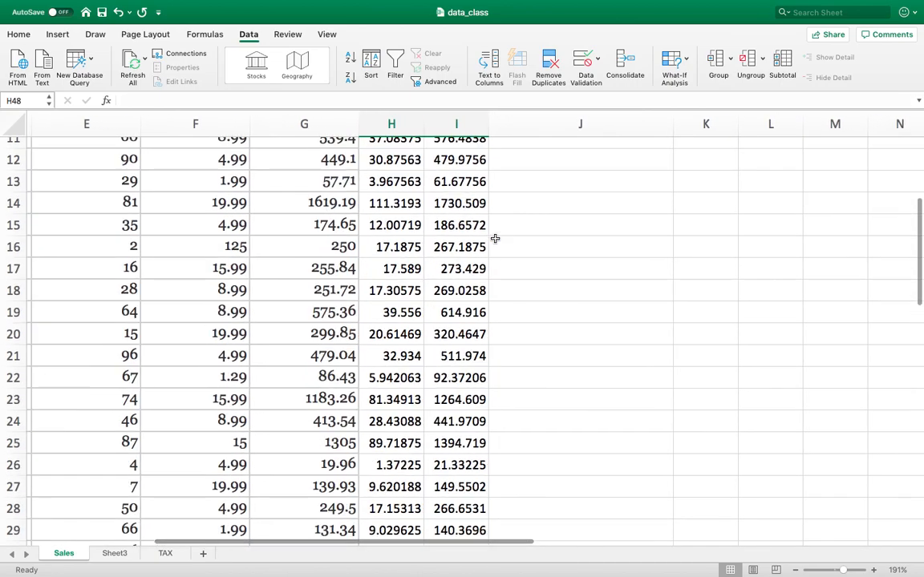
{"action": "scroll", "coordinate": [494, 239], "scroll_direction": "down", "scroll_amount": 8}
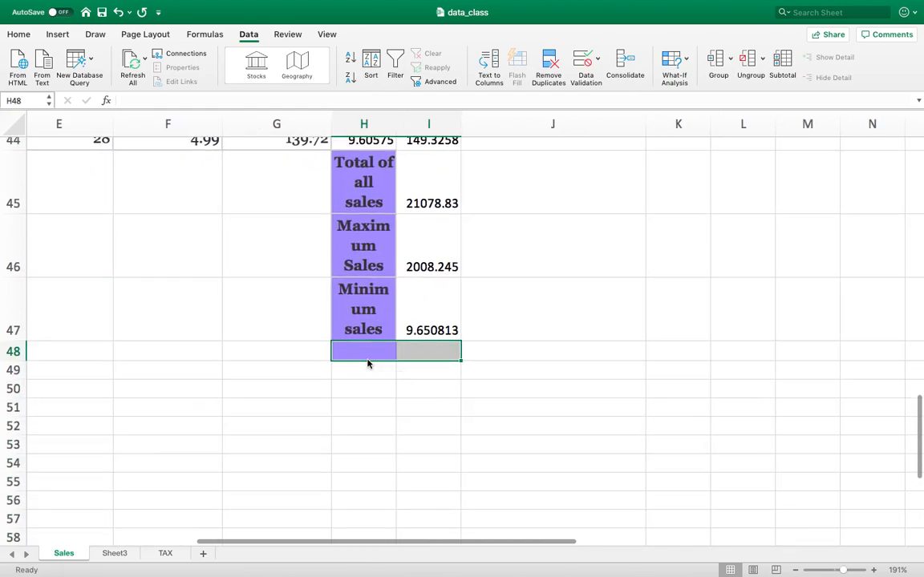
{"action": "type", "text": "Ave"}
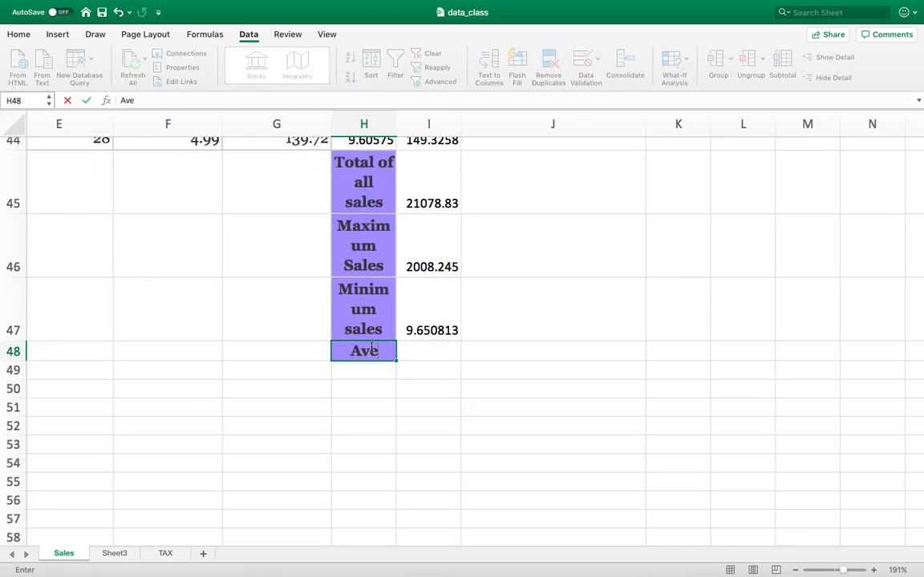
{"action": "type", "text": "rage"}
{"action": "key", "text": "Tab"}
{"action": "type", "text": "=Aver"}
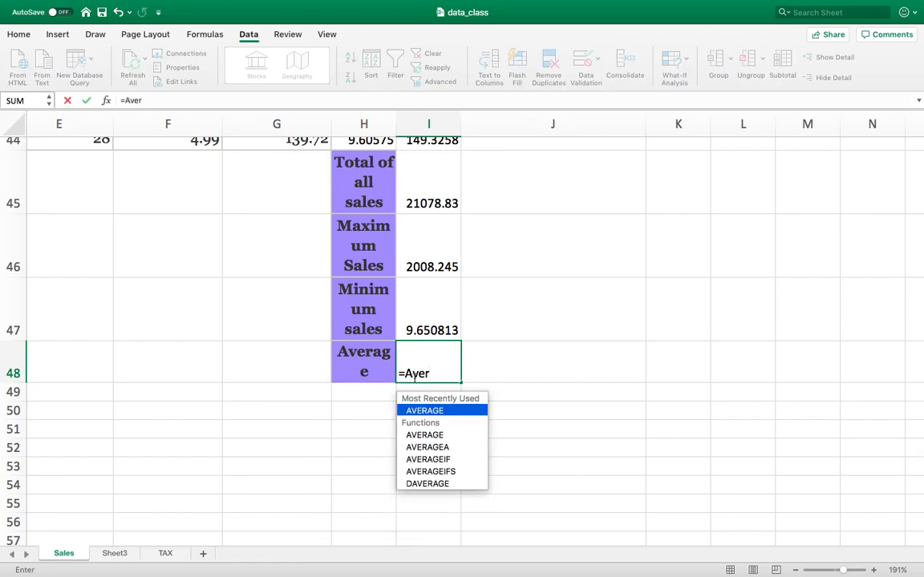
{"action": "key", "text": "Tab"}
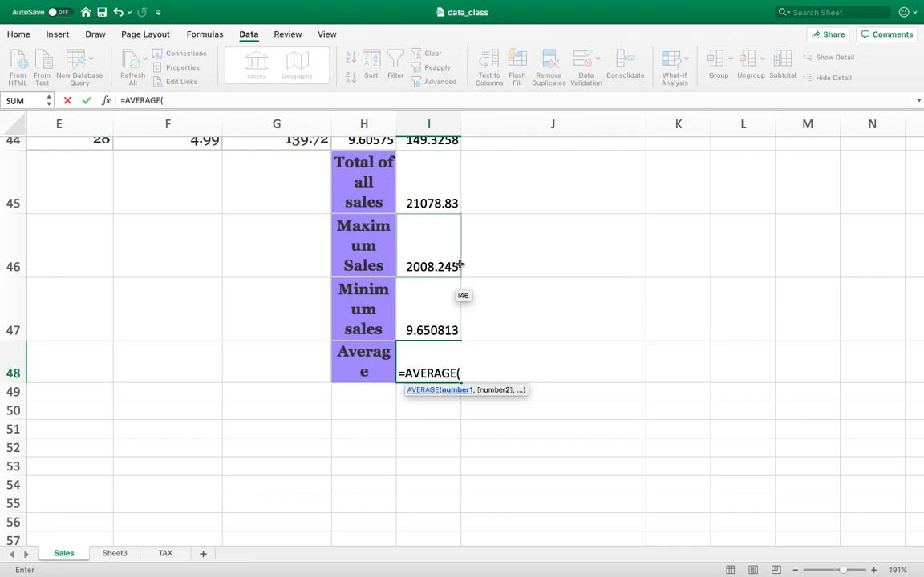
{"action": "scroll", "coordinate": [459, 265], "scroll_direction": "up", "scroll_amount": 5}
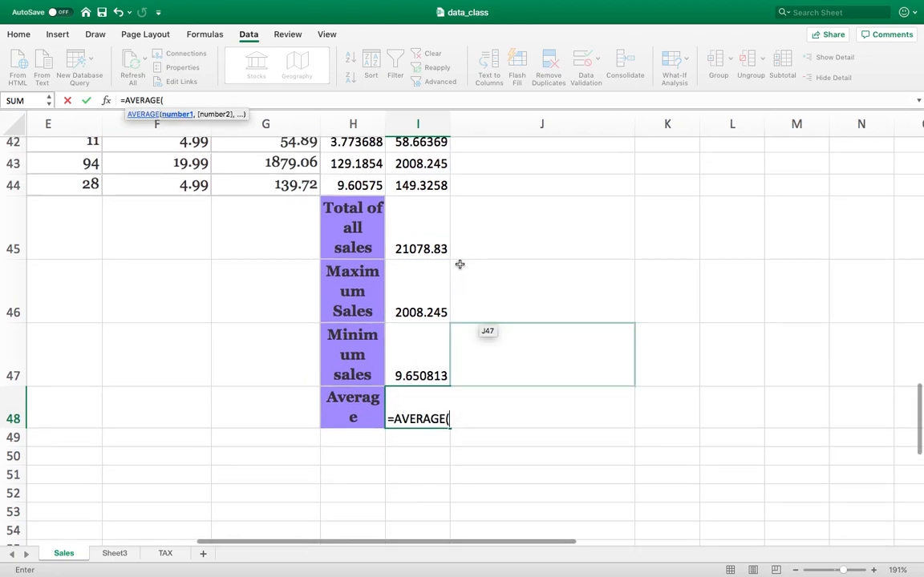
{"action": "scroll", "coordinate": [459, 264], "scroll_direction": "up", "scroll_amount": 15}
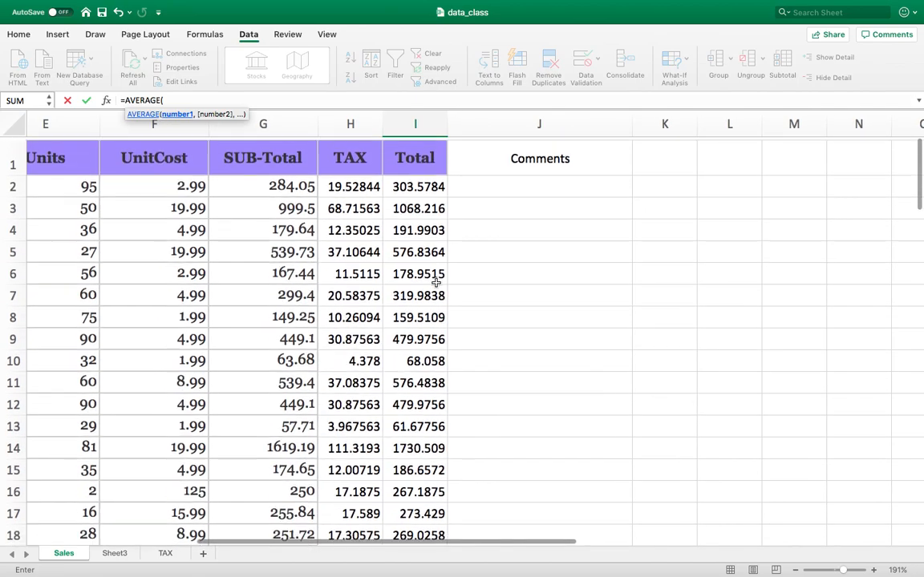
{"action": "left_click_drag", "start_coordinate": [420, 189], "coordinate": [425, 345]}
{"action": "key", "text": "Escape"}
Step: Calculate the average of the Total column in cell I48 with the formula =AVERAGE(I2:I44)
{"action": "type", "text": "=Aver"}
{"action": "key", "text": "Tab"}
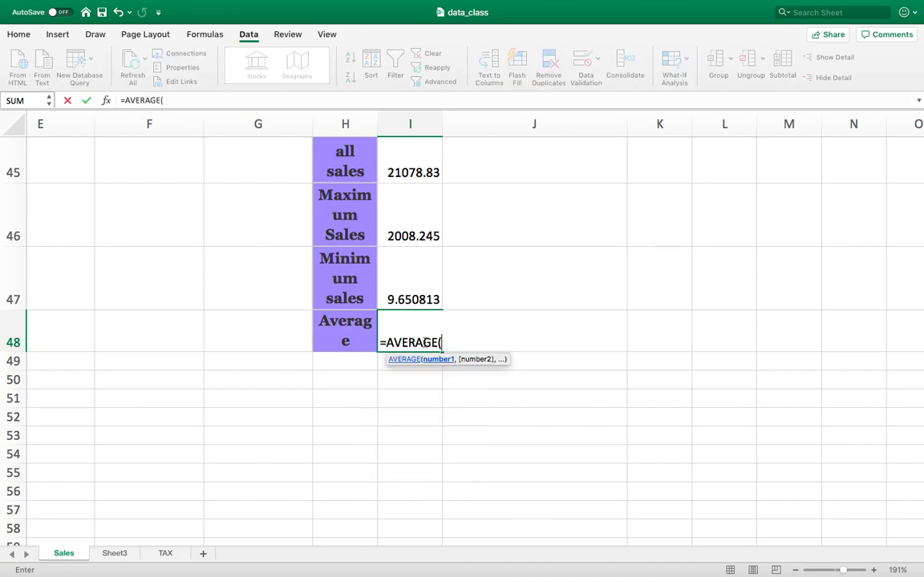
{"action": "type", "text": "I2:I44"}
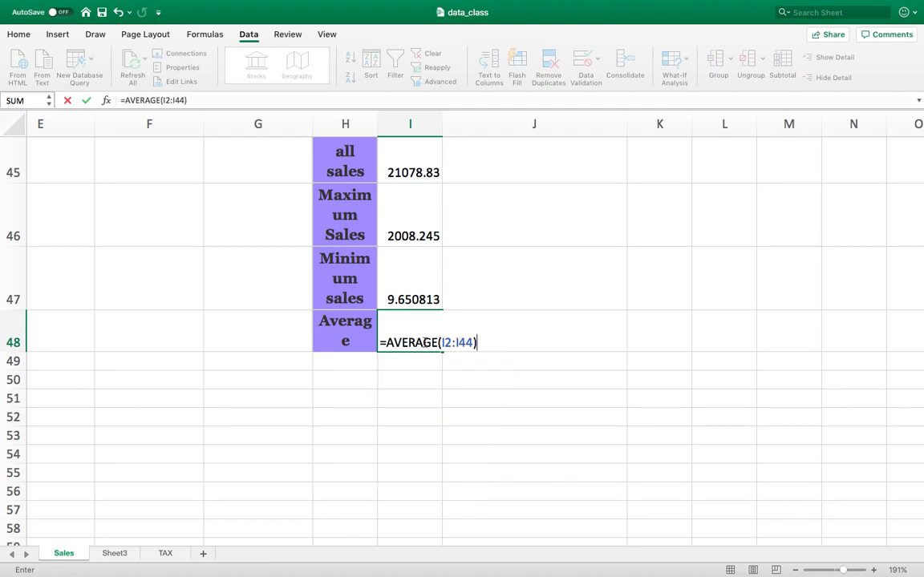
{"action": "key", "text": "Return"}
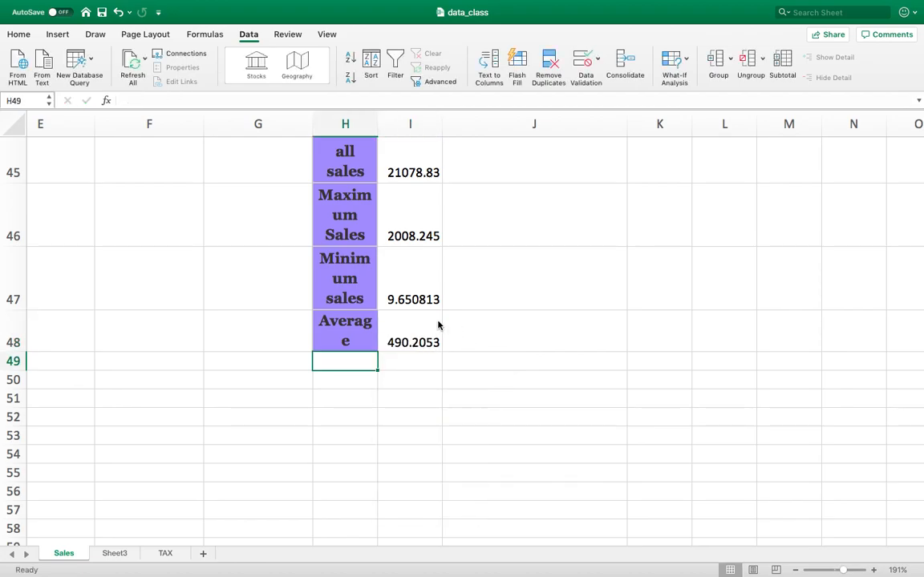
Step: Start an IF formula in cell J2 under Comments with the logical test I2>I48
{"action": "scroll", "coordinate": [437, 325], "scroll_direction": "up", "scroll_amount": 20}
{"action": "scroll", "coordinate": [438, 324], "scroll_direction": "up", "scroll_amount": 1}
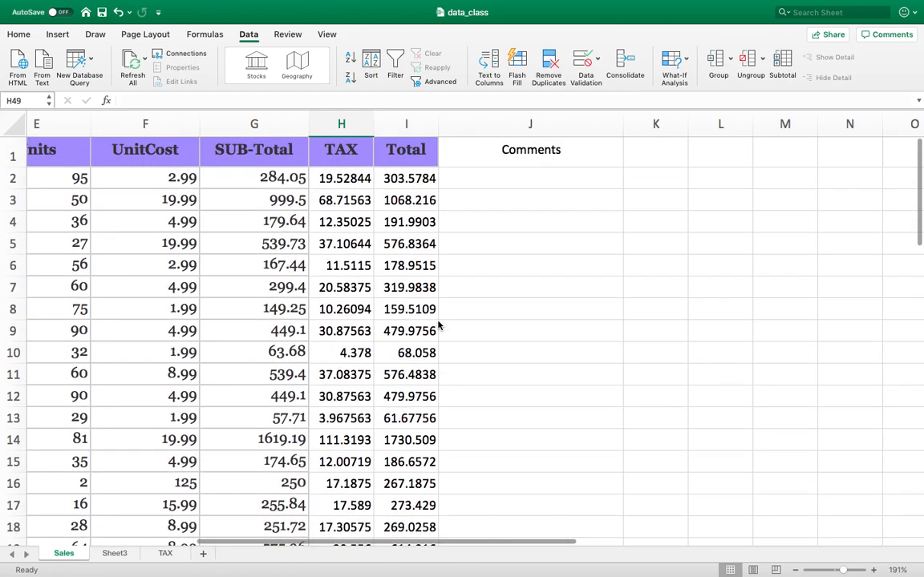
{"action": "left_click", "coordinate": [468, 183]}
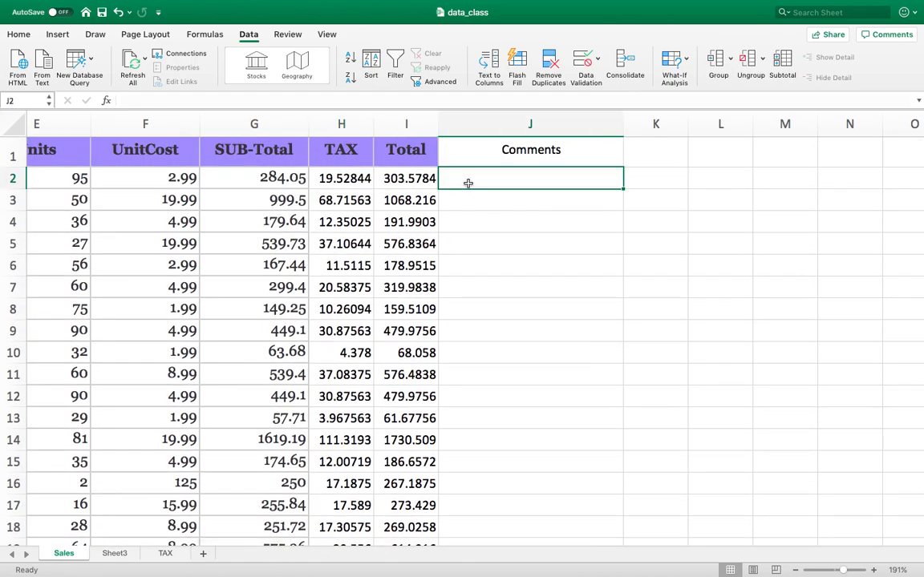
{"action": "type", "text": "=I"}
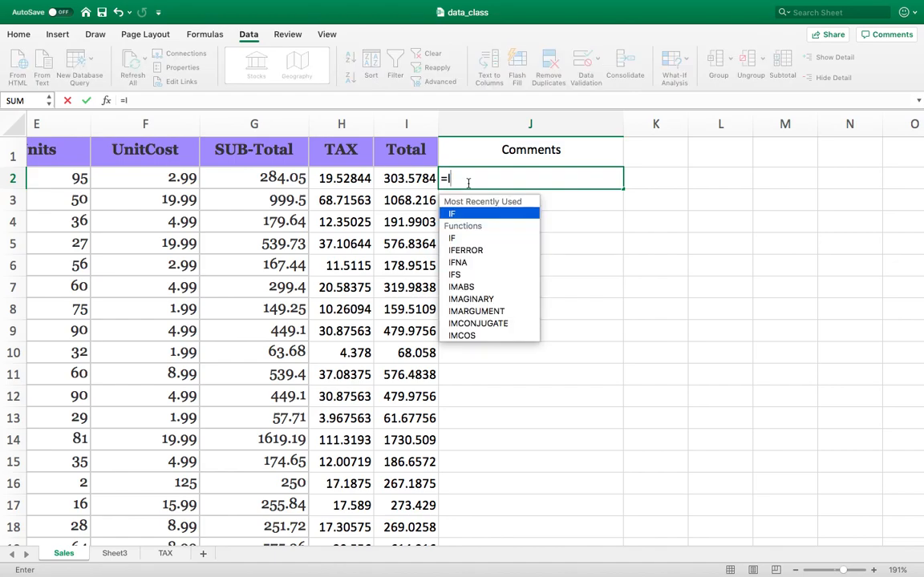
{"action": "type", "text": "F("}
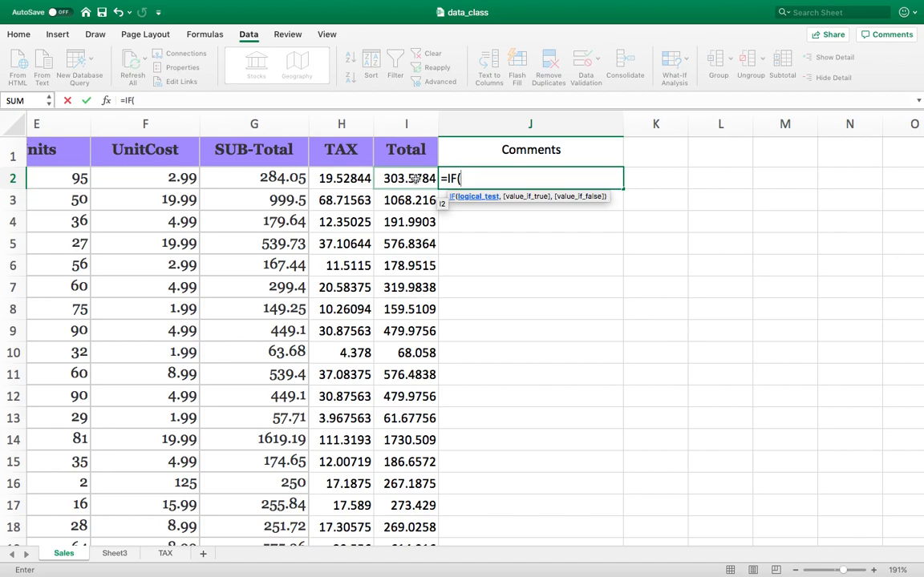
{"action": "left_click", "coordinate": [414, 179]}
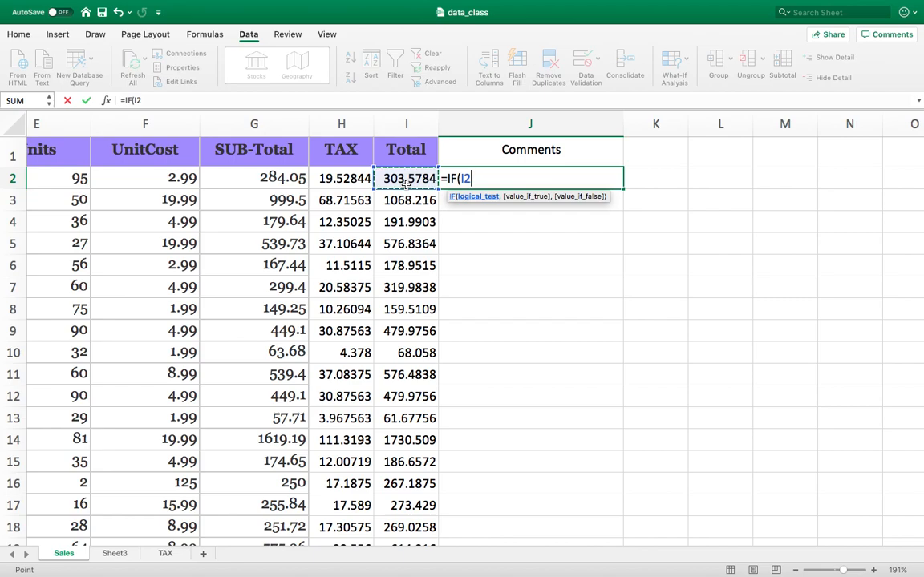
{"action": "type", "text": ">"}
{"action": "scroll", "coordinate": [469, 249], "scroll_direction": "down", "scroll_amount": 10}
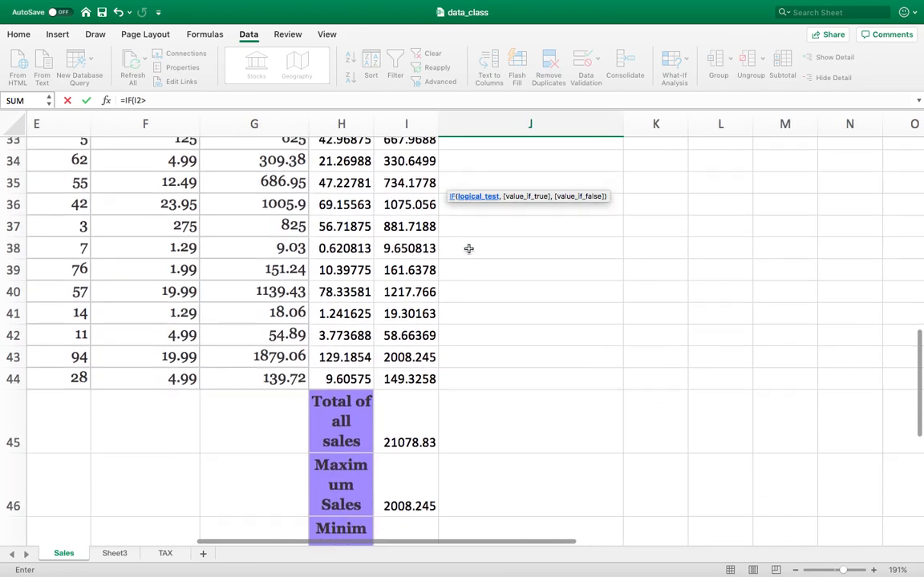
{"action": "scroll", "coordinate": [469, 249], "scroll_direction": "down", "scroll_amount": 2}
{"action": "scroll", "coordinate": [334, 441], "scroll_direction": "down", "scroll_amount": 4}
{"action": "left_click", "coordinate": [402, 469]}
{"action": "scroll", "coordinate": [497, 353], "scroll_direction": "up", "scroll_amount": 15}
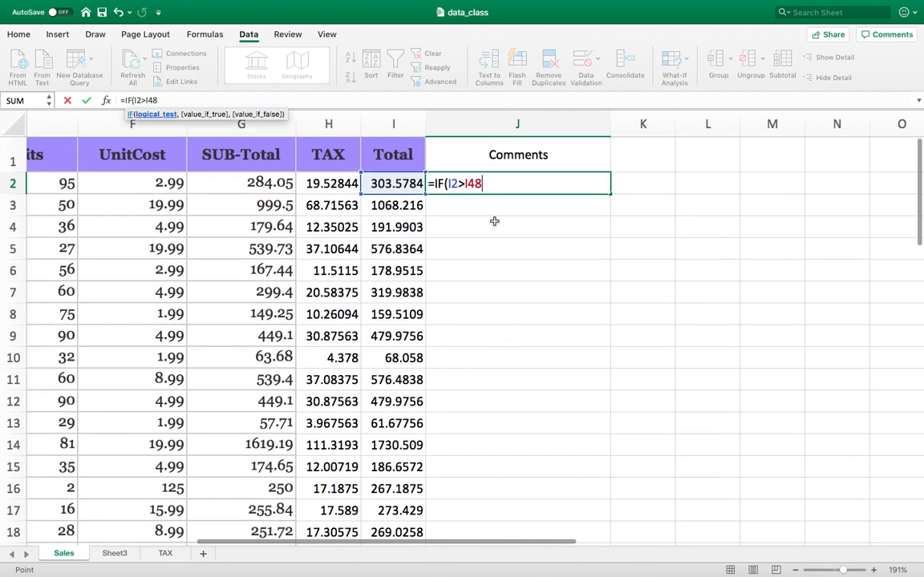
{"action": "type", "text": ","}
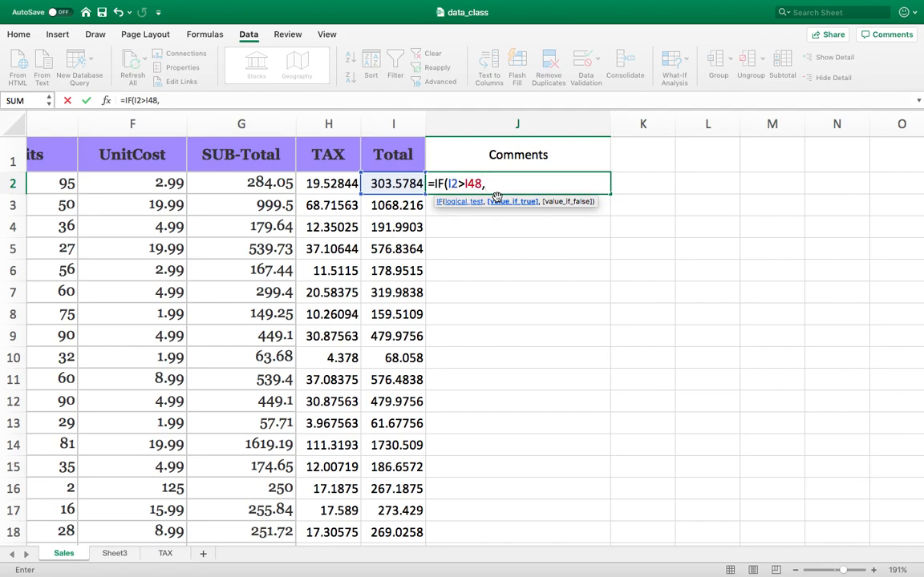
{"action": "type", "text": "\""}
Step: Give the IF formula in J2 the value-if-true text "Give Bonus"
{"action": "type", "text": "Give Bo"}
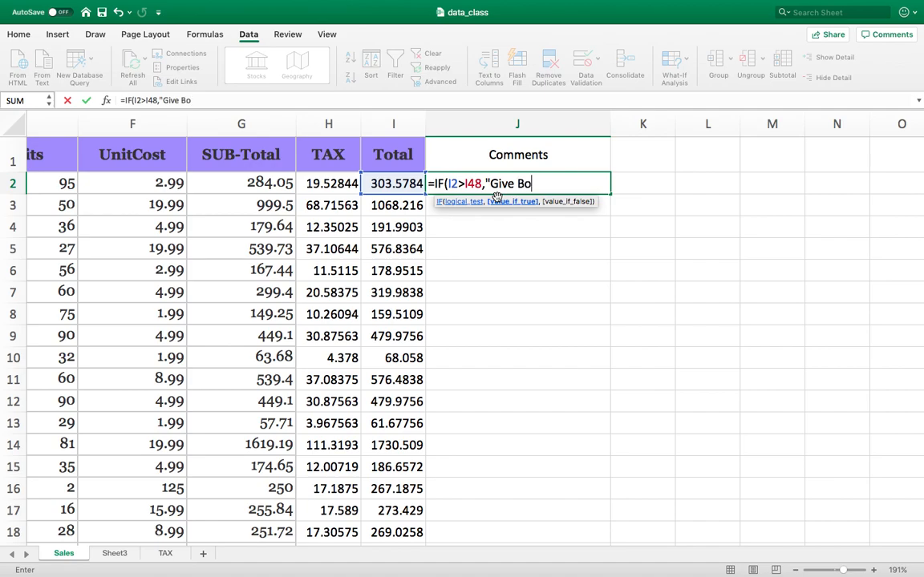
{"action": "type", "text": "nus\","}
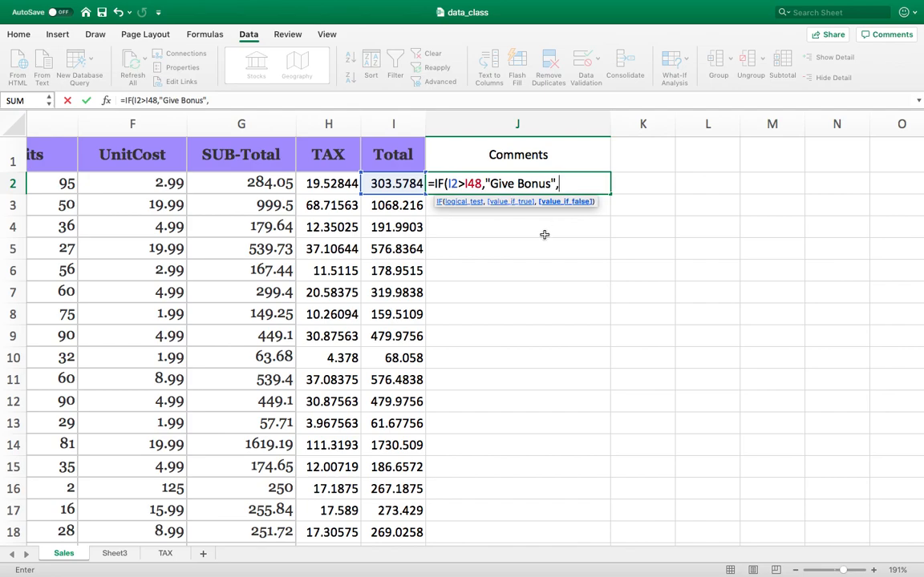
{"action": "type", "text": "\"EMployee"}
Step: Complete the J2 formula with the value-if-false text "Employee Needs Improvement" and commit it
{"action": "key", "text": "BackSpace"}
{"action": "key", "text": "BackSpace"}
{"action": "key", "text": "BackSpace"}
{"action": "key", "text": "BackSpace"}
{"action": "key", "text": "BackSpace"}
{"action": "key", "text": "BackSpace"}
{"action": "key", "text": "BackSpace"}
{"action": "type", "text": "mployee Ne"}
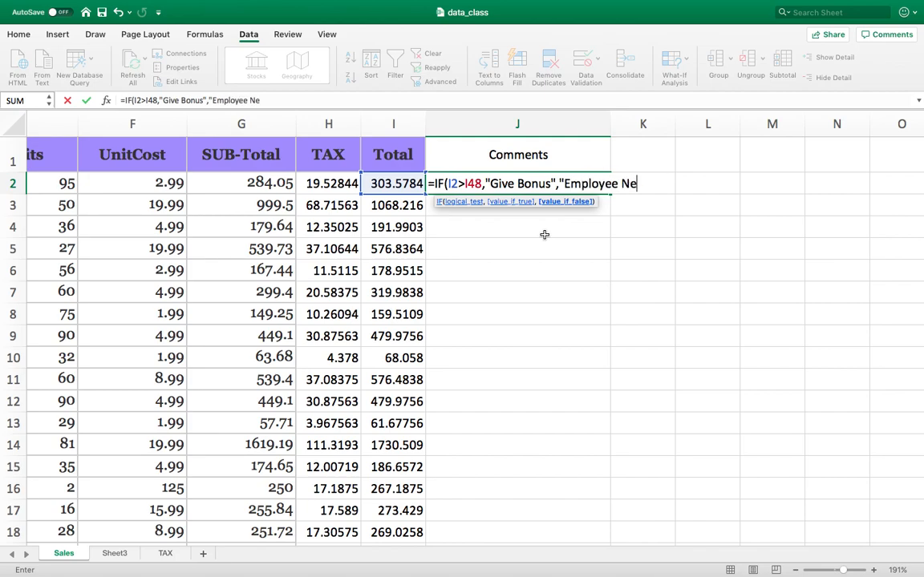
{"action": "type", "text": "eds IM"}
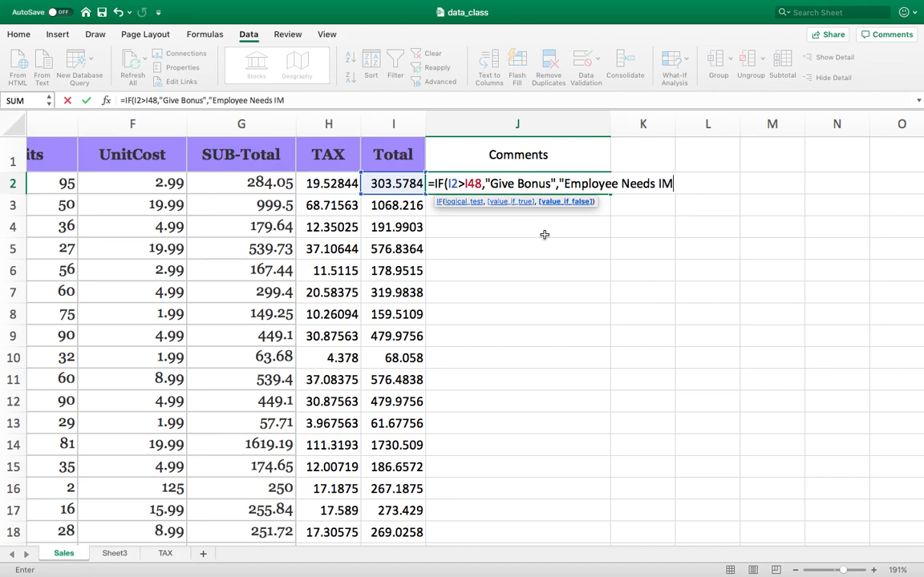
{"action": "type", "text": "provement"}
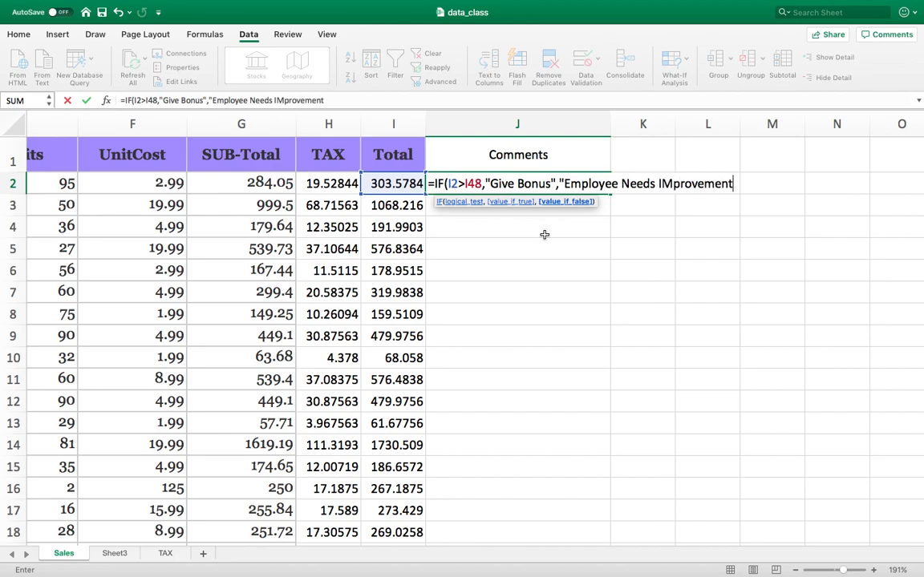
{"action": "left_click", "coordinate": [671, 183]}
{"action": "key", "text": "BackSpace"}
{"action": "type", "text": "m"}
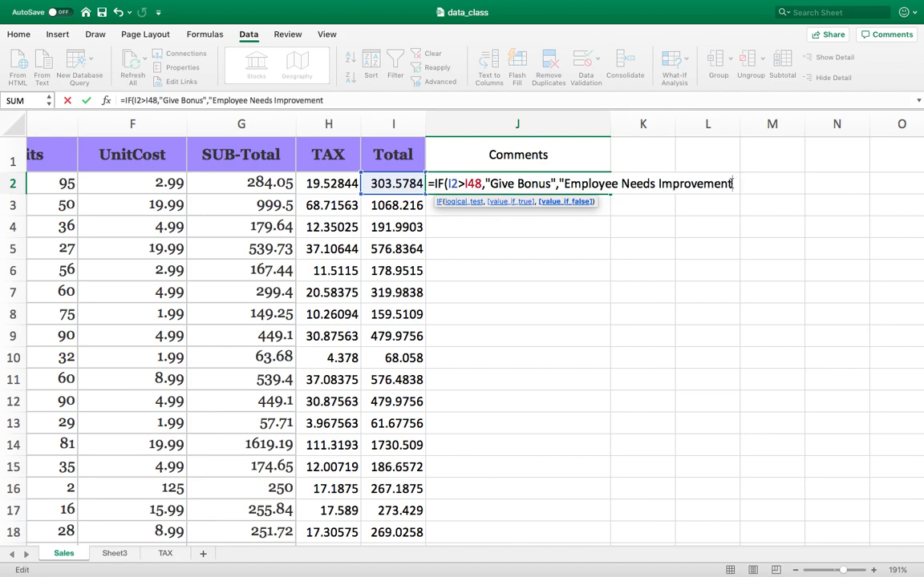
{"action": "type", "text": "\")"}
{"action": "key", "text": "Return"}
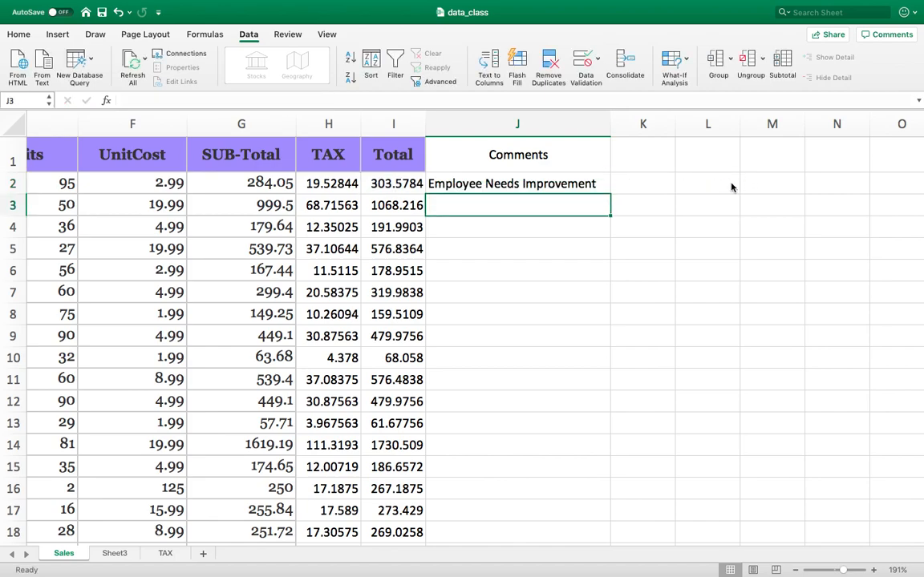
Step: Fill the IF formula from J2 down into J3, and from J3 into J4
{"action": "left_click", "coordinate": [563, 184]}
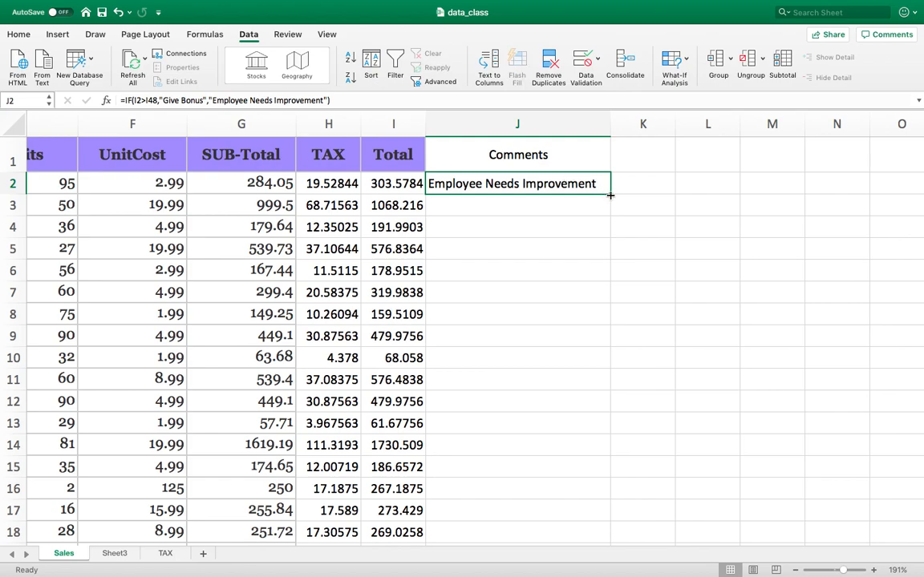
{"action": "left_click_drag", "start_coordinate": [609, 202], "coordinate": [610, 213]}
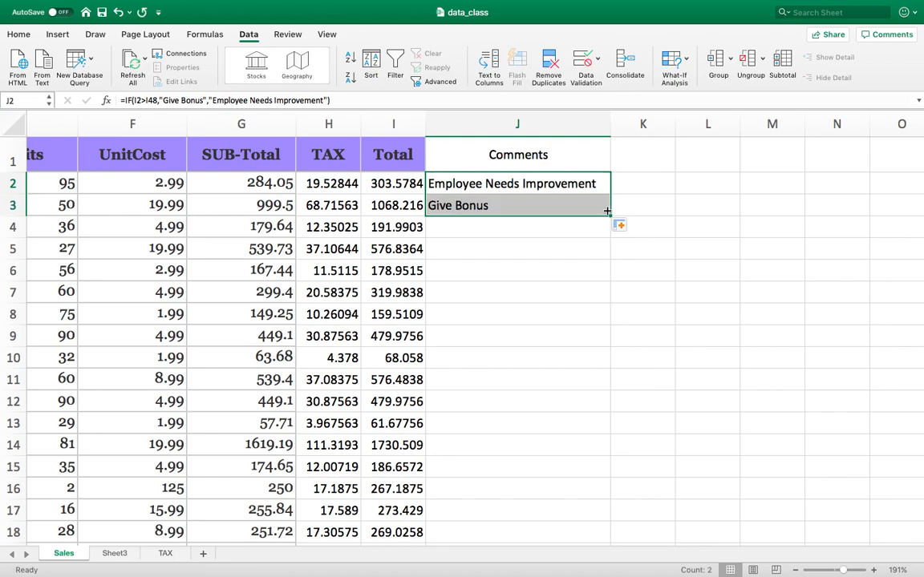
{"action": "left_click", "coordinate": [449, 205]}
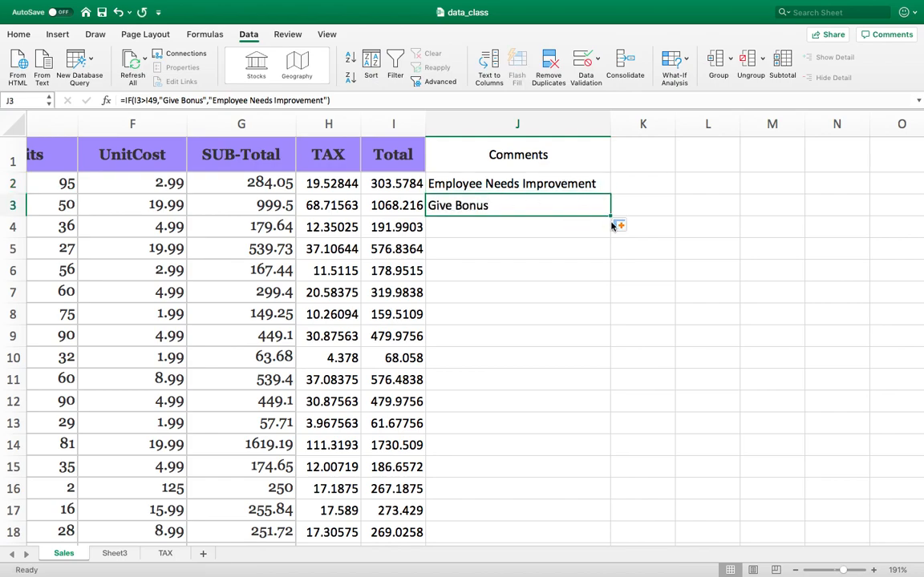
{"action": "left_click_drag", "start_coordinate": [610, 215], "coordinate": [611, 230]}
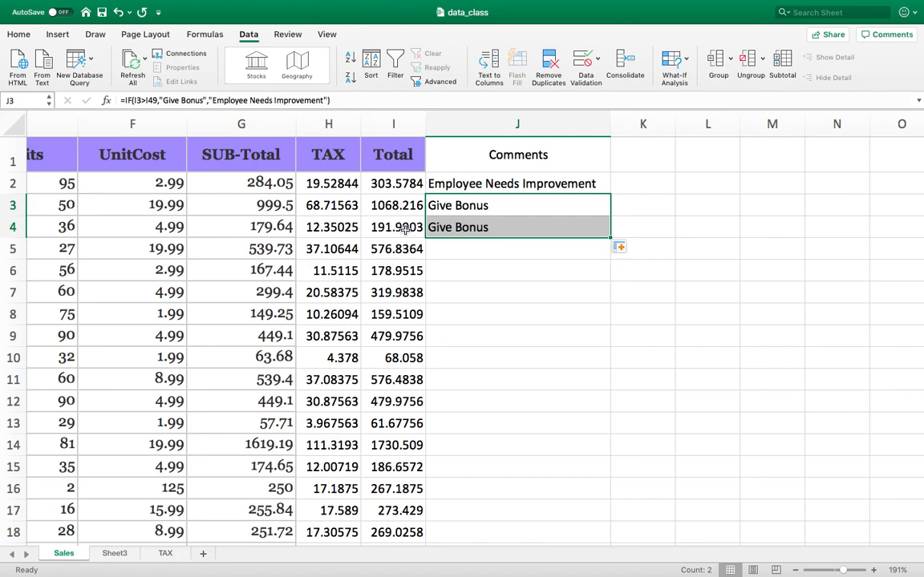
Step: Examine the cell references in the J3 formula and compare them with the average sales cell I48
{"action": "scroll", "coordinate": [393, 297], "scroll_direction": "down", "scroll_amount": 2}
{"action": "scroll", "coordinate": [411, 308], "scroll_direction": "up", "scroll_amount": 2}
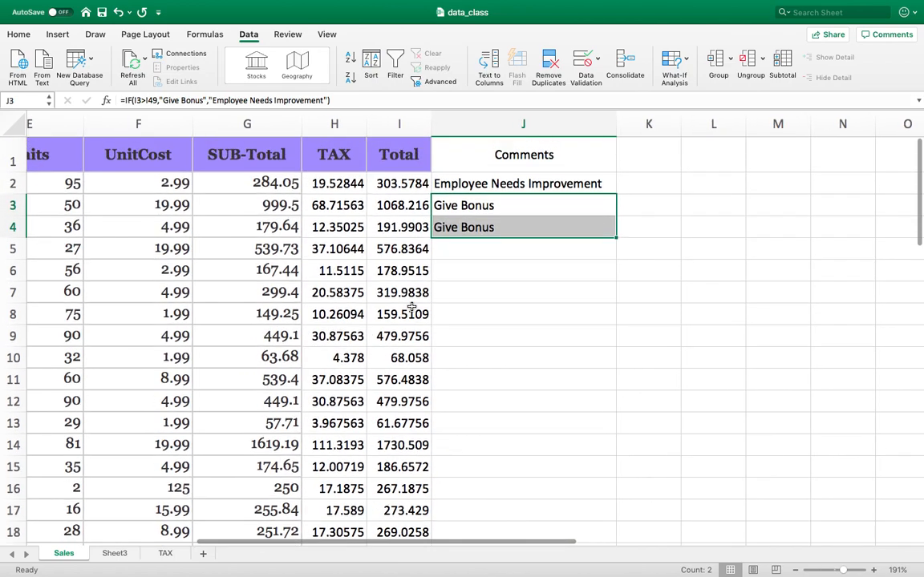
{"action": "double_click", "coordinate": [479, 206]}
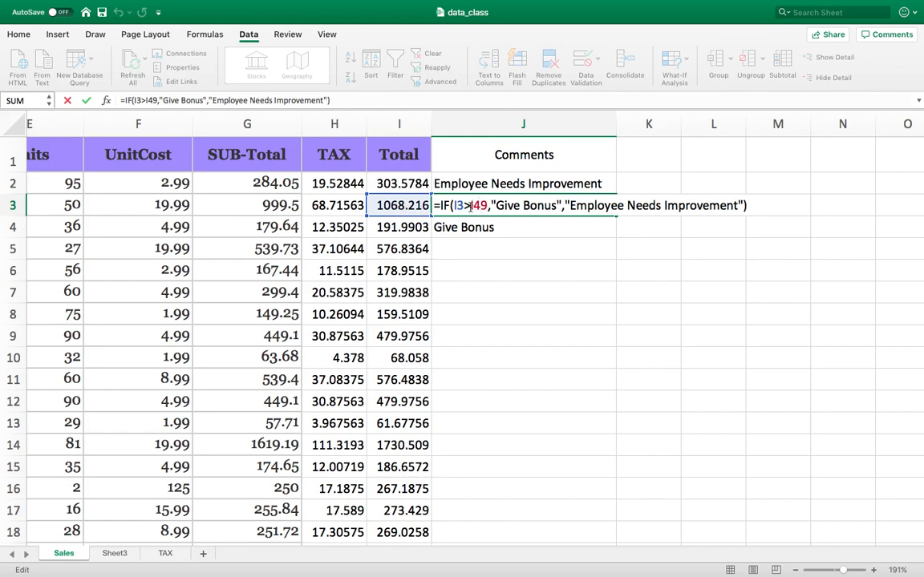
{"action": "key", "text": "Escape"}
{"action": "scroll", "coordinate": [478, 210], "scroll_direction": "down", "scroll_amount": 15}
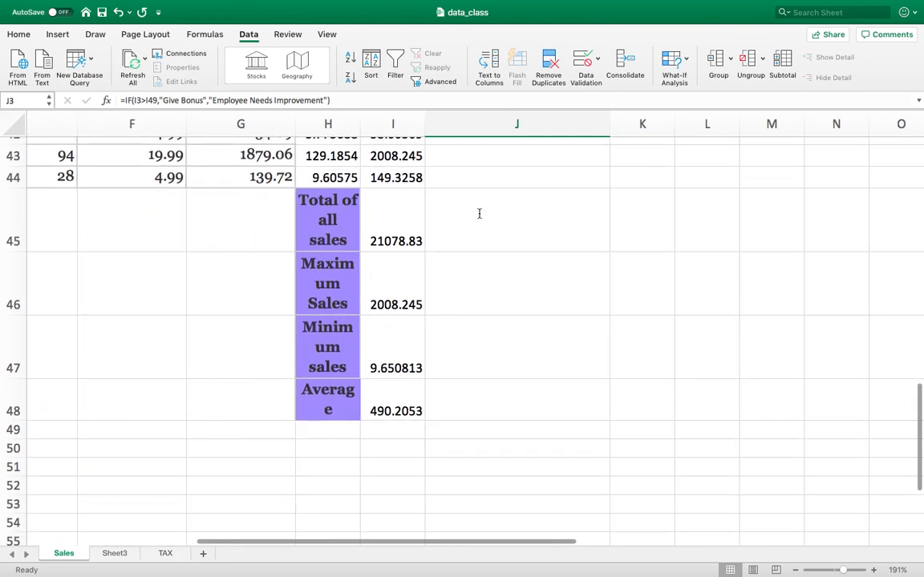
{"action": "left_click", "coordinate": [387, 407]}
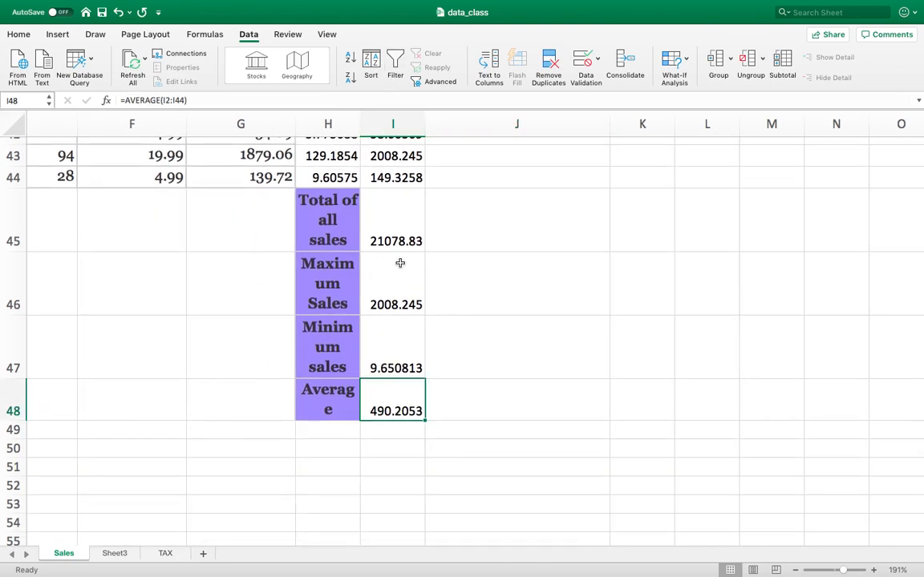
{"action": "scroll", "coordinate": [491, 363], "scroll_direction": "up", "scroll_amount": 15}
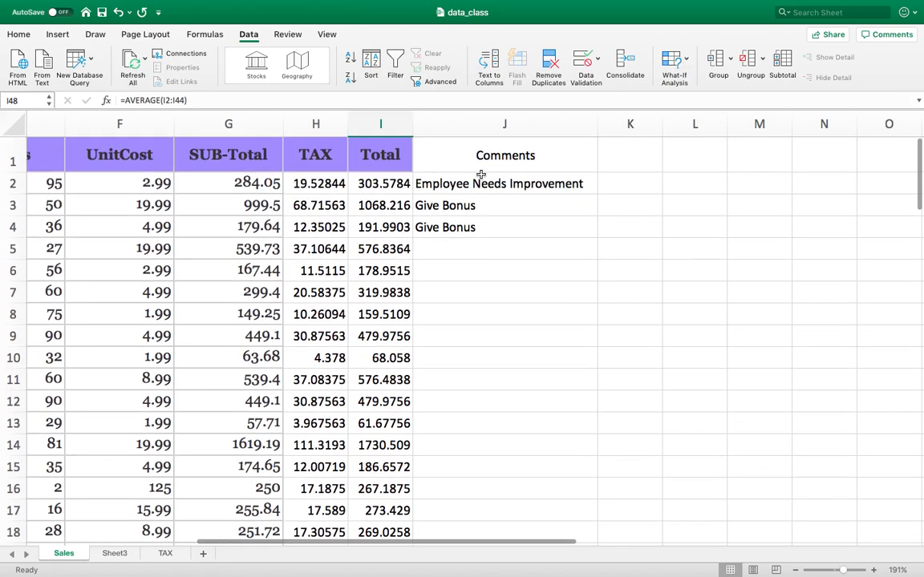
Step: Make the average sales reference in the J2 IF formula absolute as $I$48 and commit the formula
{"action": "double_click", "coordinate": [473, 188]}
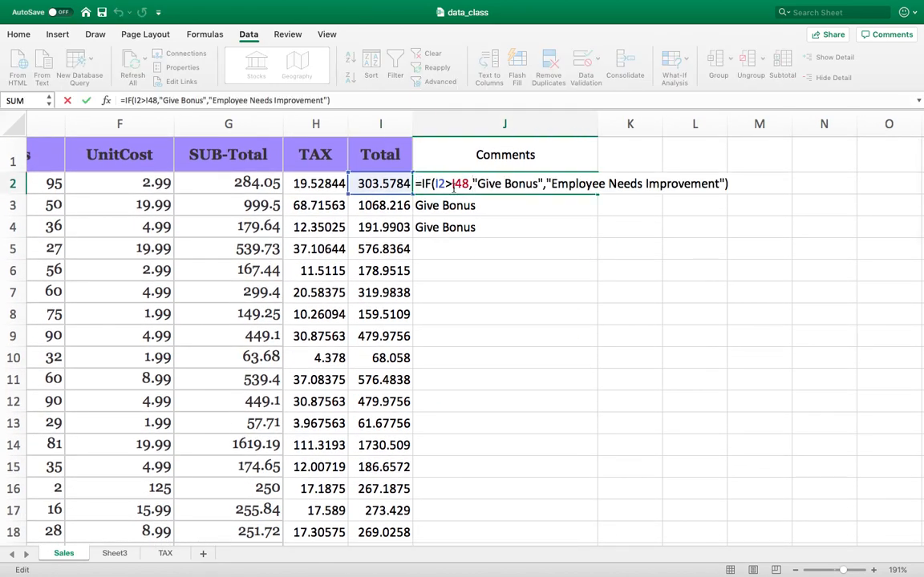
{"action": "left_click", "coordinate": [452, 184]}
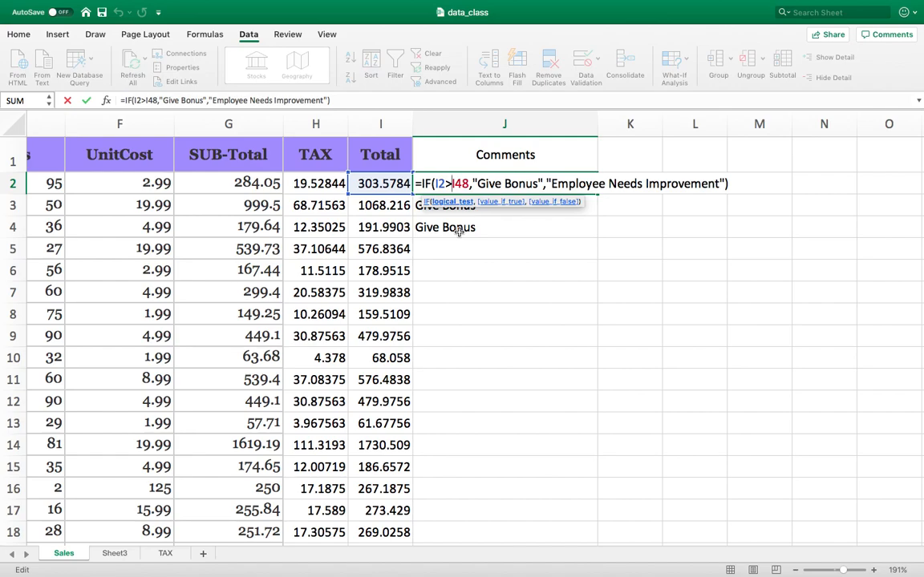
{"action": "type", "text": "$I"}
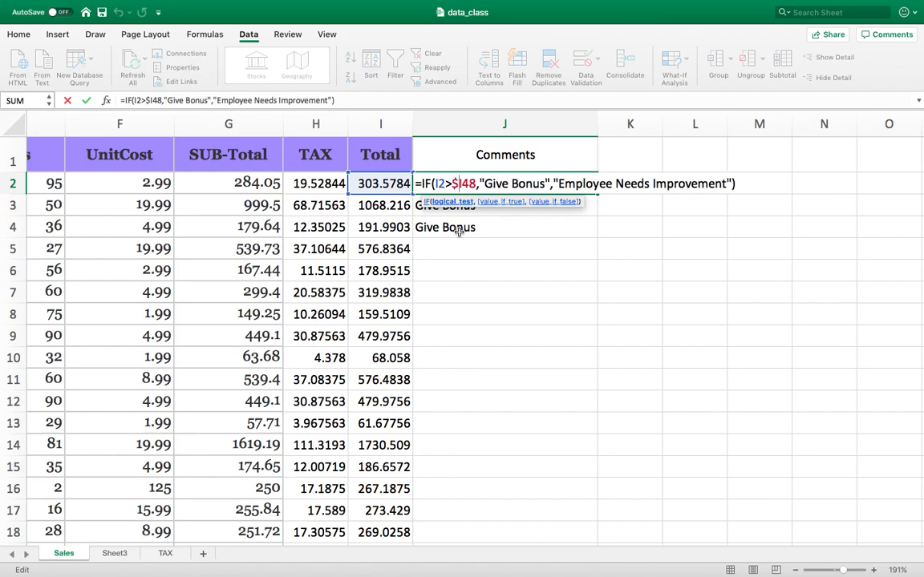
{"action": "type", "text": "%"}
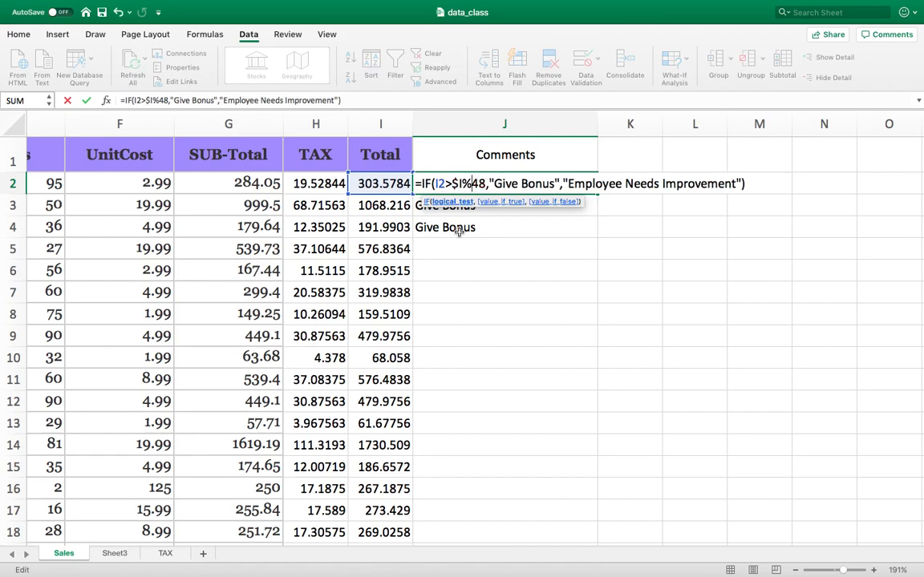
{"action": "key", "text": "BackSpace"}
{"action": "type", "text": "$"}
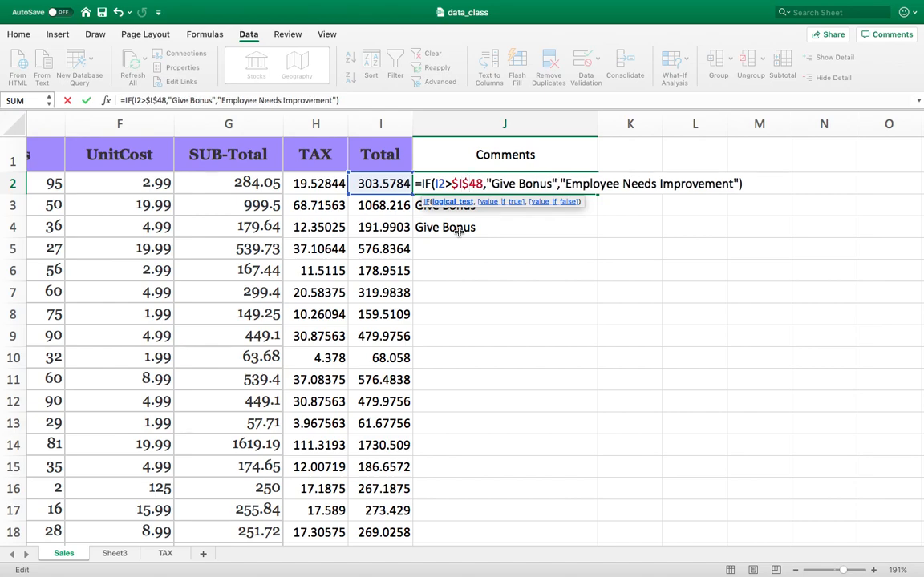
{"action": "key", "text": "Return"}
Step: Fill the corrected IF formula from J2 down to J4 and check the cell references in J4
{"action": "left_click", "coordinate": [521, 190]}
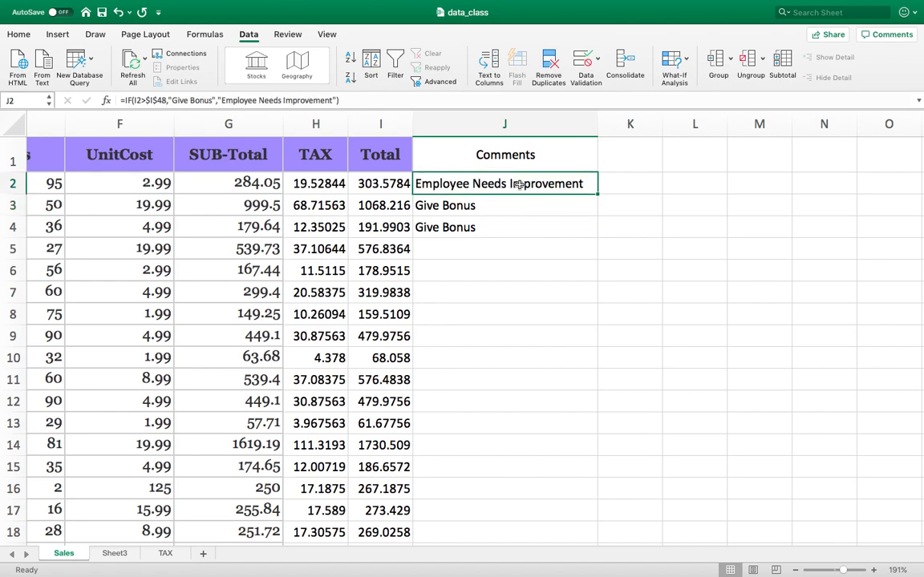
{"action": "left_click_drag", "start_coordinate": [600, 194], "coordinate": [601, 244]}
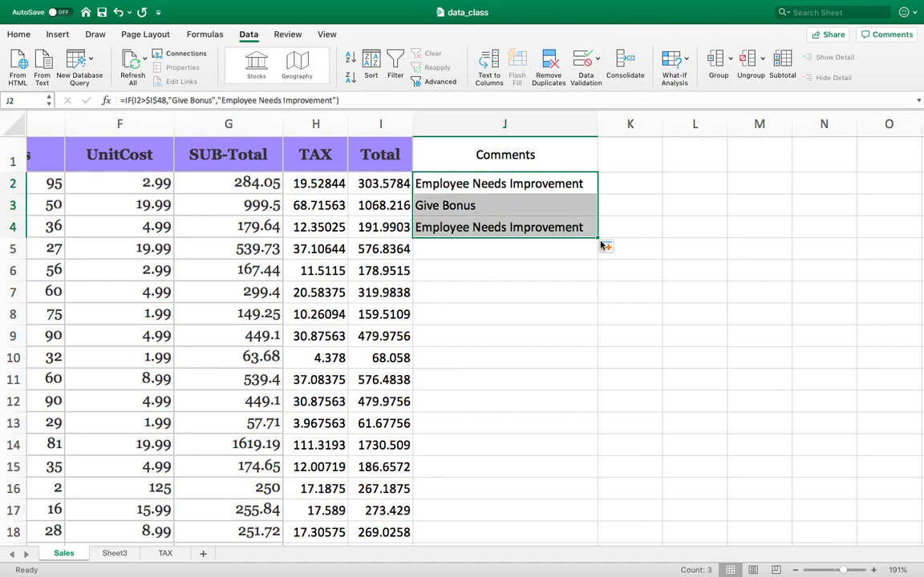
{"action": "double_click", "coordinate": [480, 227]}
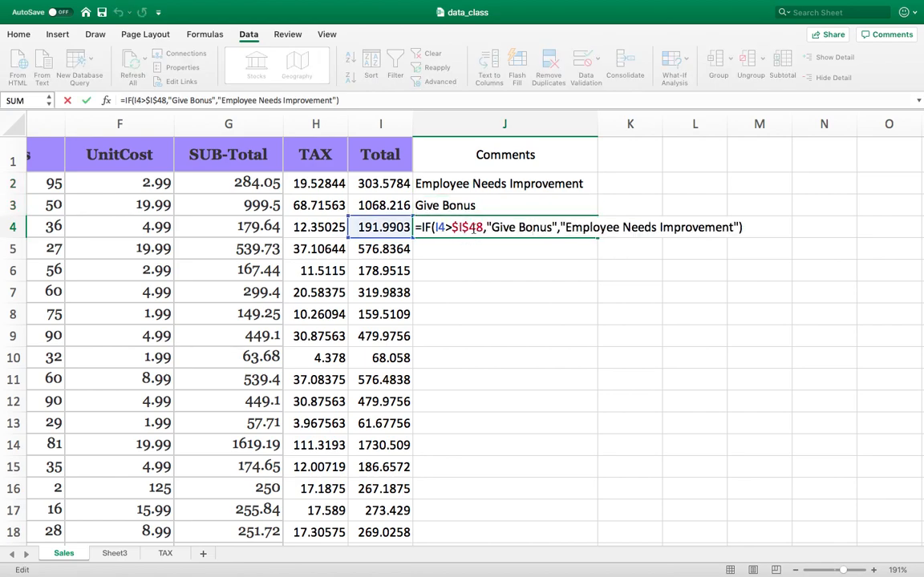
{"action": "key", "text": "Escape"}
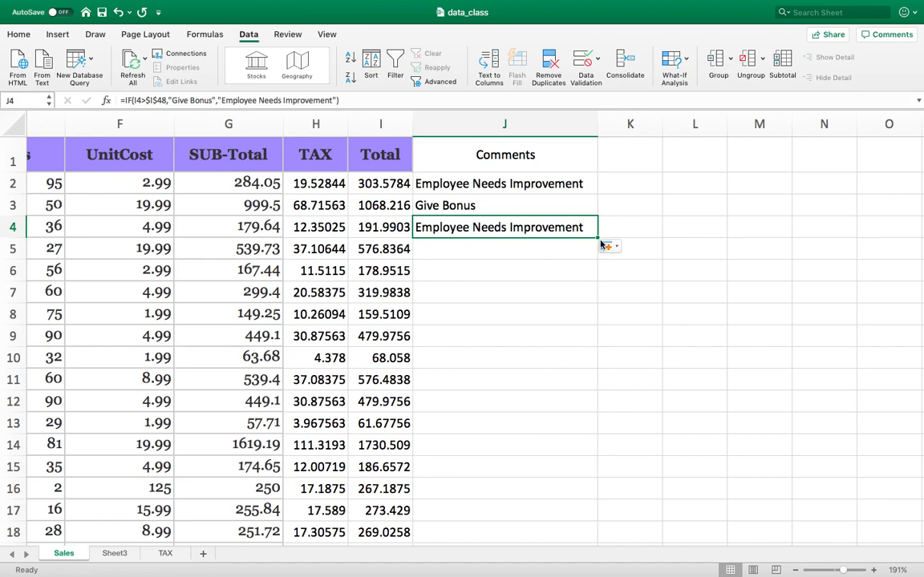
Step: Fill the IF formula from J4 down to J44 and check the cell references in the J44 formula
{"action": "left_click_drag", "start_coordinate": [597, 238], "coordinate": [486, 285]}
{"action": "left_click", "coordinate": [485, 279]}
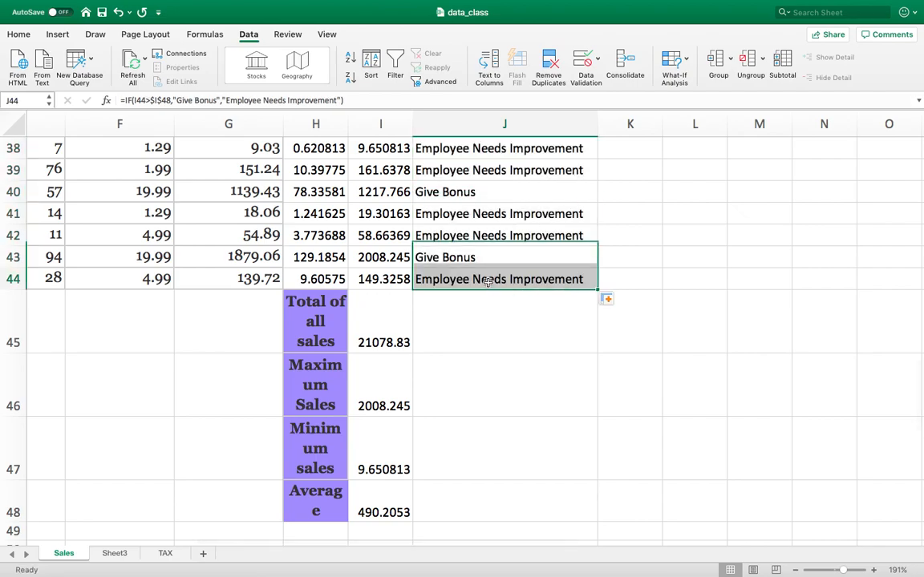
{"action": "double_click", "coordinate": [473, 279]}
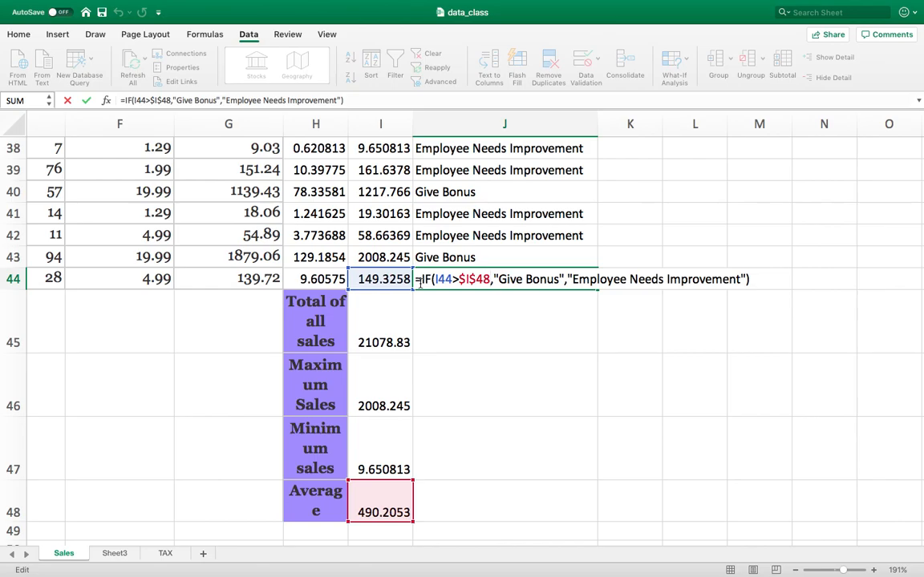
{"action": "key", "text": "Escape"}
{"action": "scroll", "coordinate": [468, 250], "scroll_direction": "up", "scroll_amount": 15}
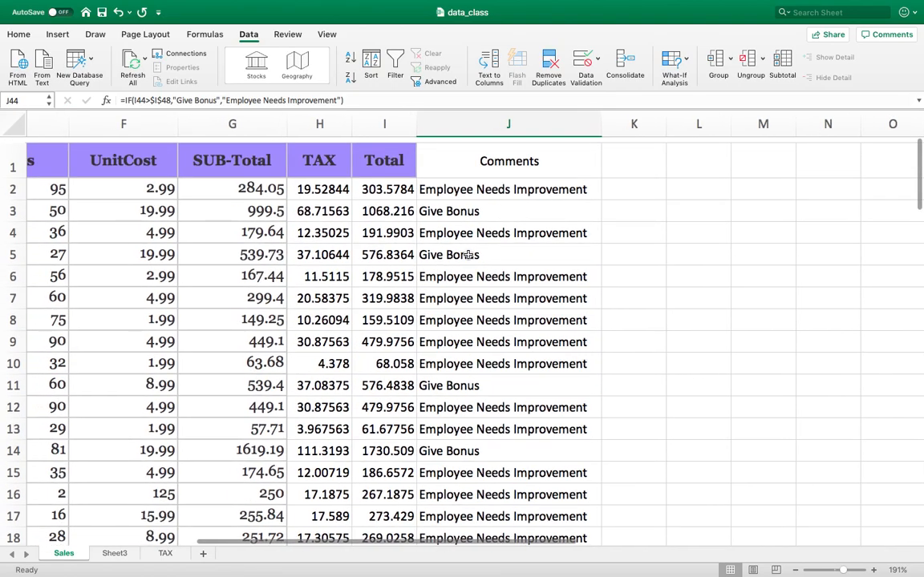